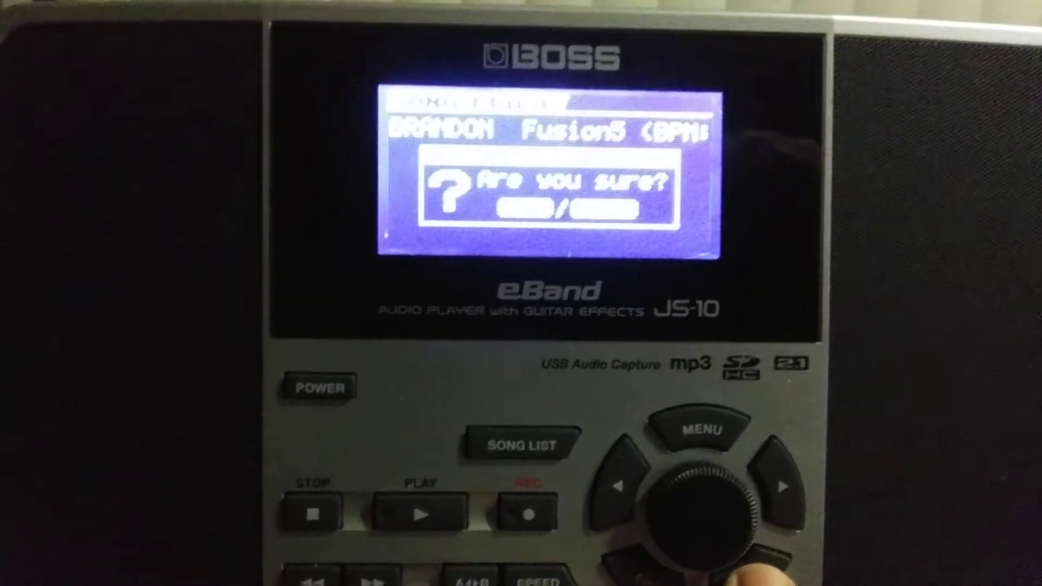
- Confirm erasing the 'Fusion5' song so the device begins deleting it
key("Return")
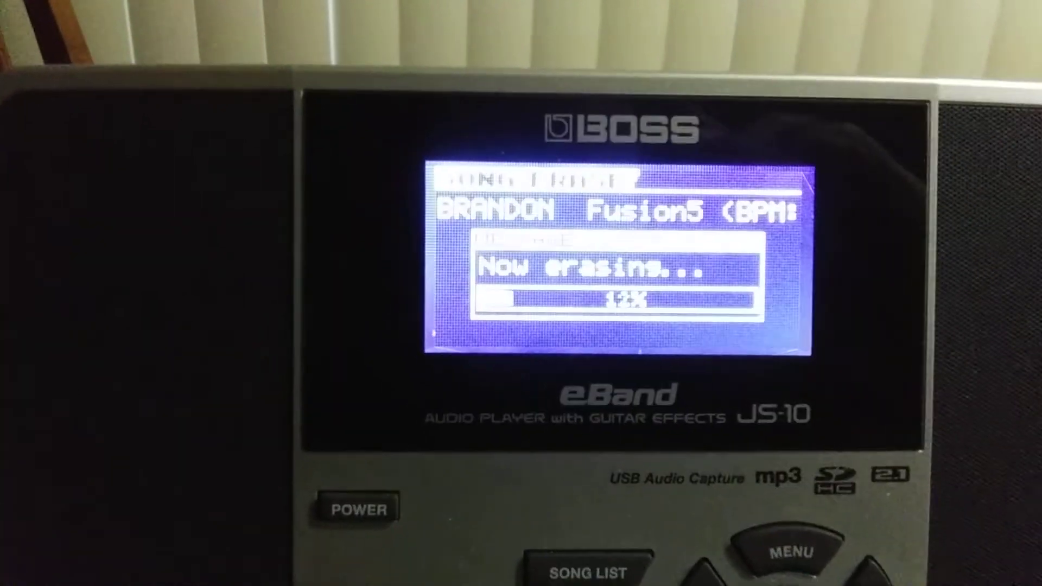